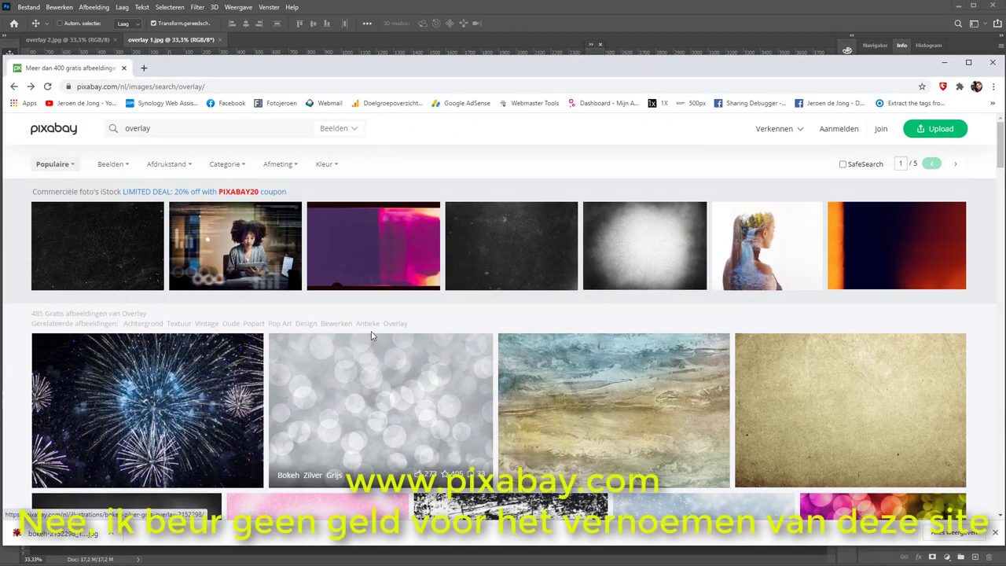
Open the silver-grey bokeh image's Pixabay page and show its download sizes, including 1920×1325.
scroll(417, 322, "down", 3)
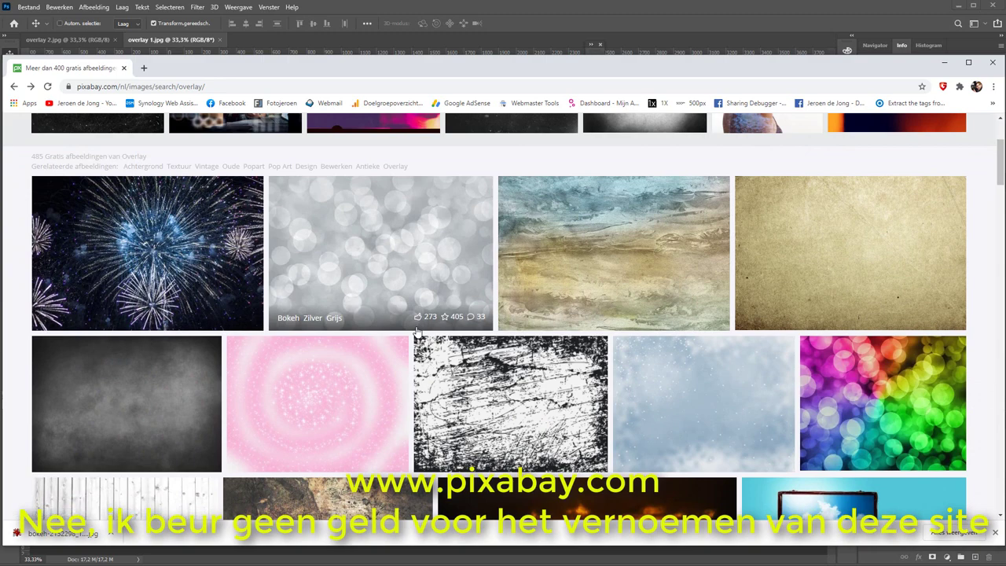
scroll(417, 331, "up", 1)
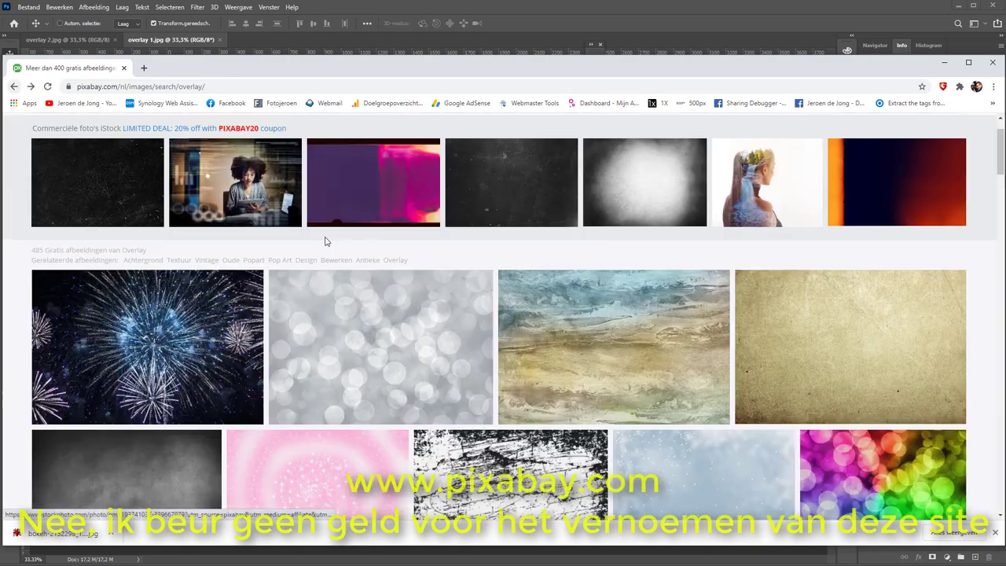
left_click(383, 341)
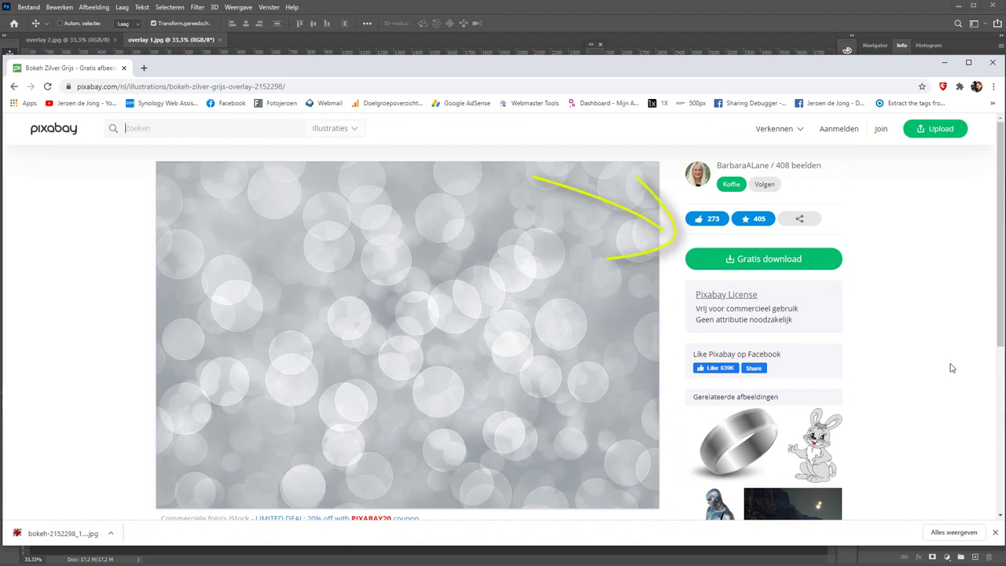
left_click(770, 260)
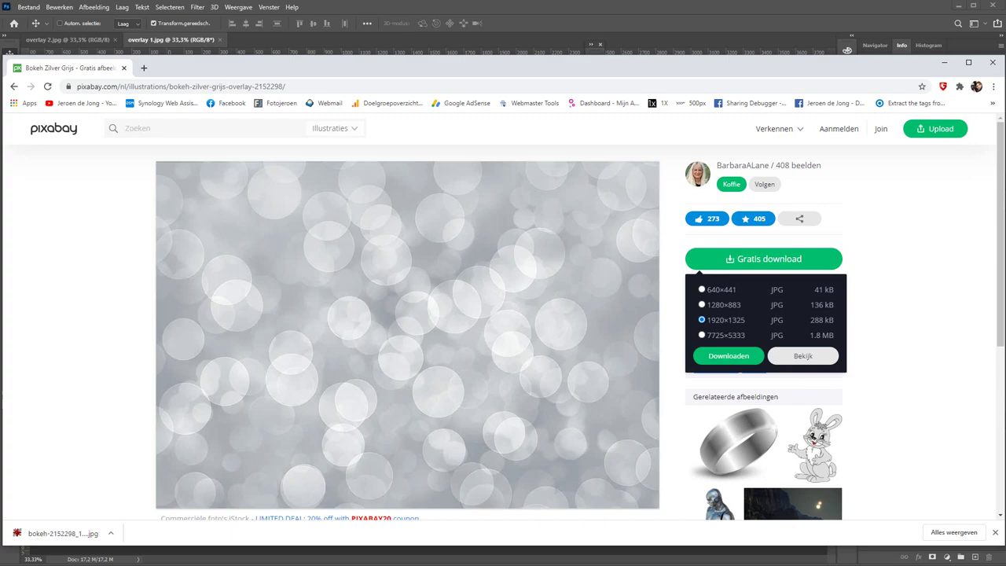
Open the downloaded bokeh image in Photoshop and copy it into overlay 1.jpg as Laag 1.
left_click(948, 66)
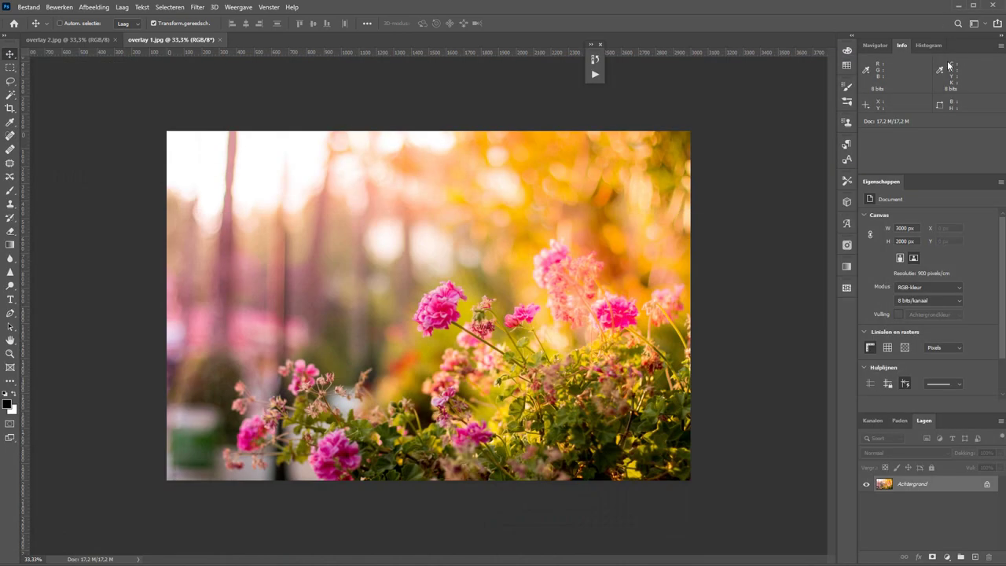
left_click(959, 6)
mouse_move(87, 260)
left_mouse_down()
mouse_move(389, 562)
mouse_move(502, 38)
left_mouse_up()
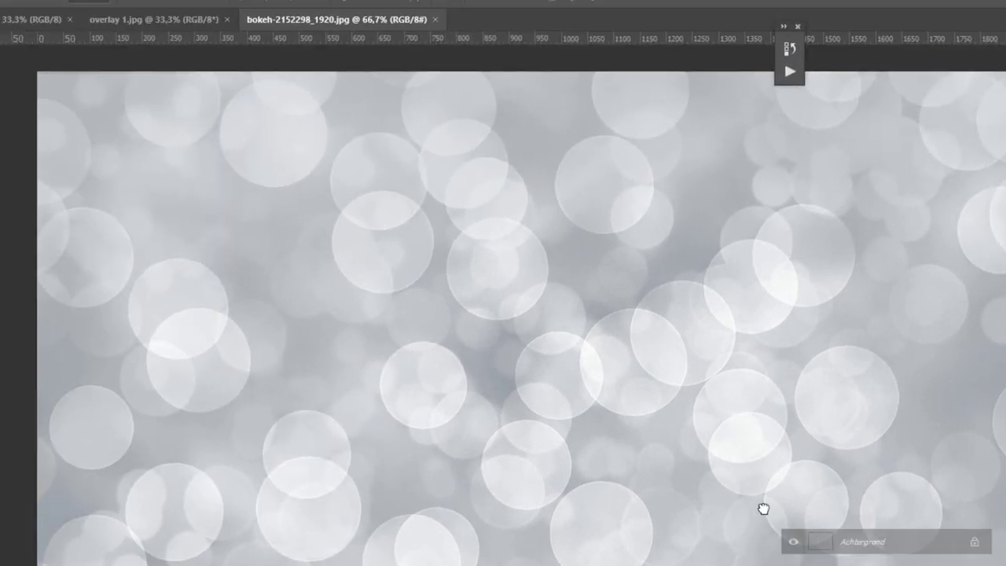
mouse_move(762, 509)
left_mouse_down()
mouse_move(176, 58)
mouse_move(562, 449)
left_mouse_up()
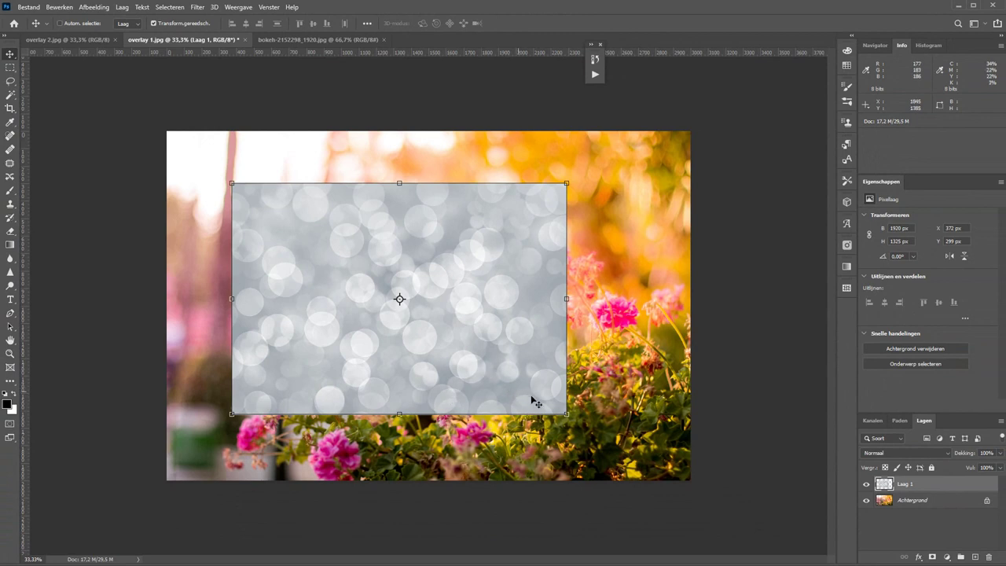
Scale the bokeh layer to 3580 × 2387 px at X −130, Y −234 so it covers the photo.
left_click_drag(494, 382, 427, 329)
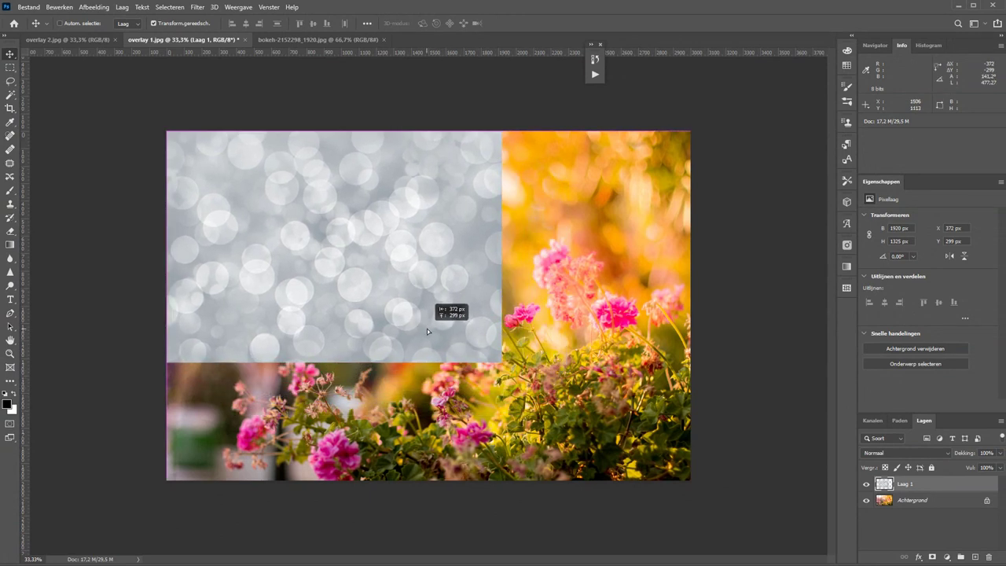
key("ctrl+t")
mouse_move(504, 362)
left_mouse_down()
mouse_move(579, 443)
mouse_move(687, 476)
left_mouse_up()
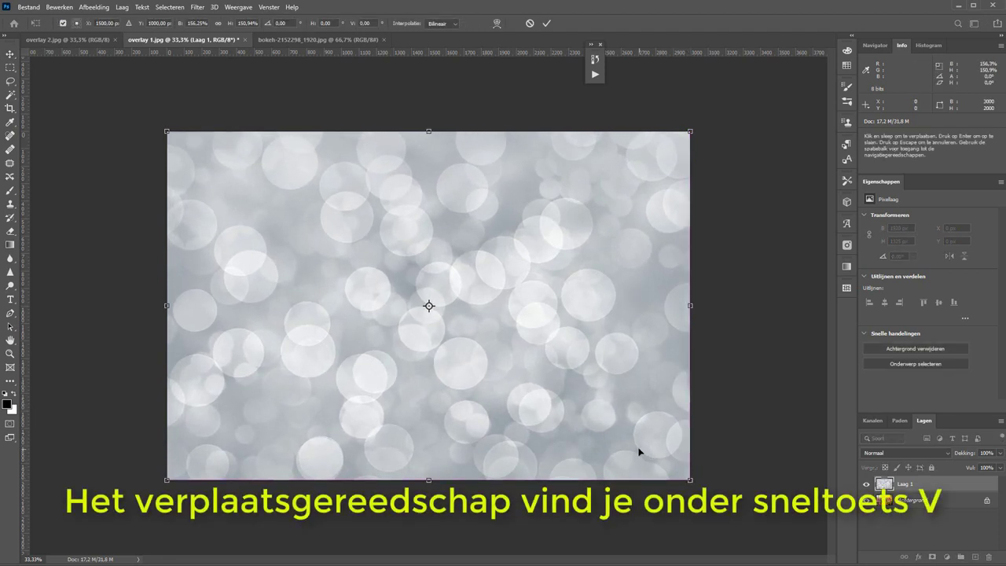
key("Return")
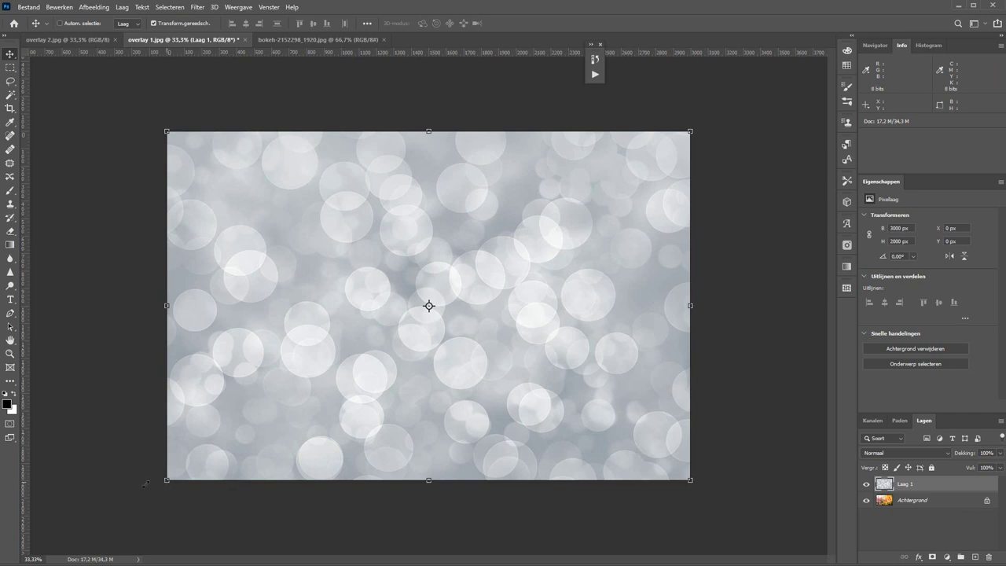
left_click_drag(166, 480, 63, 546)
key("Return")
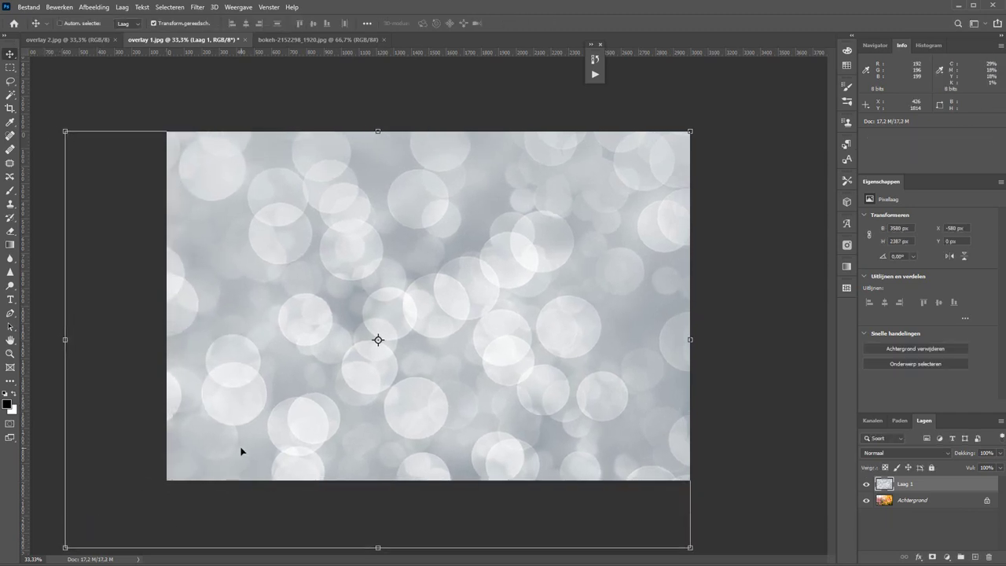
left_click_drag(314, 424, 396, 376)
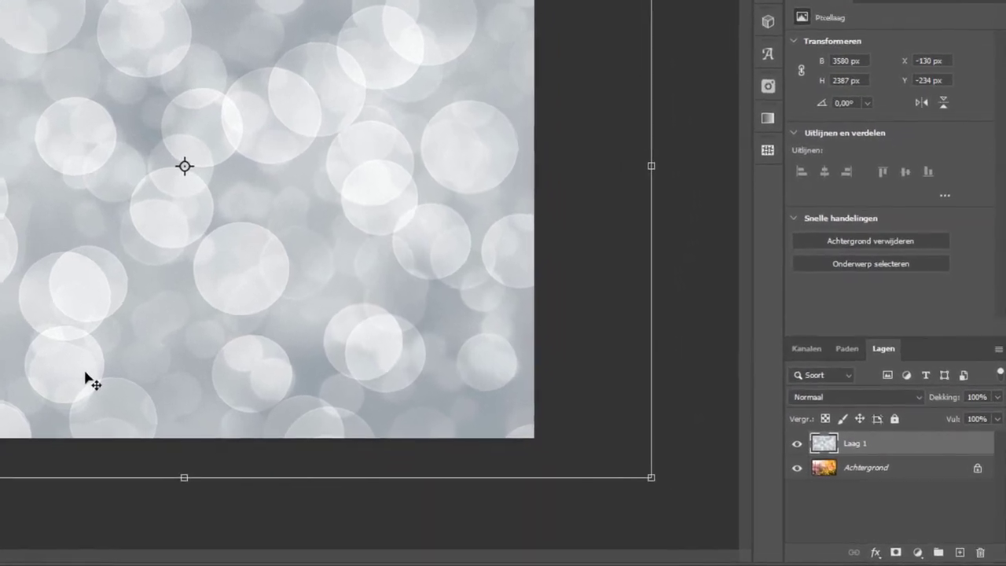
Set Laag 1's blend mode to Zwak licht after trying Bedekken.
left_click(847, 397)
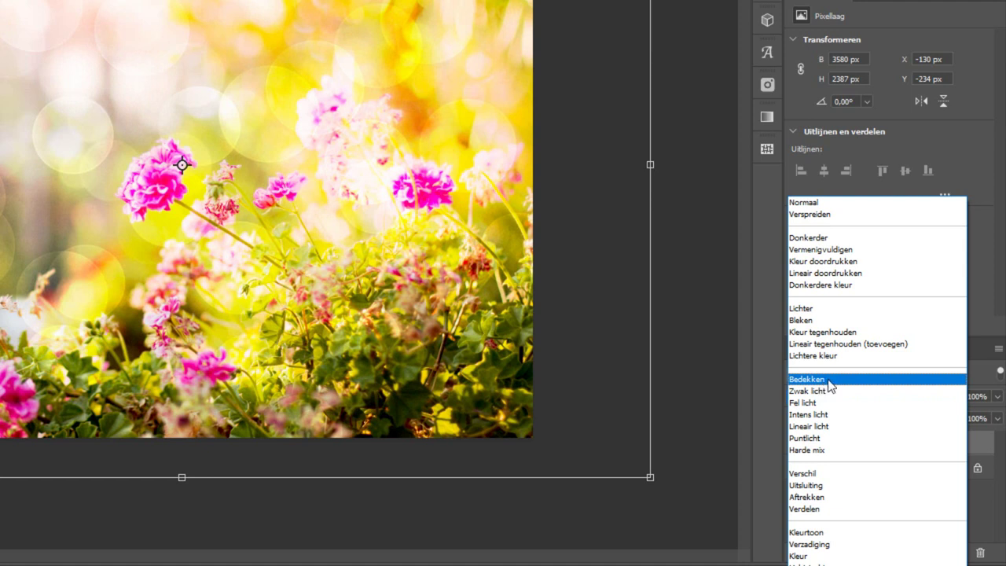
left_click(828, 379)
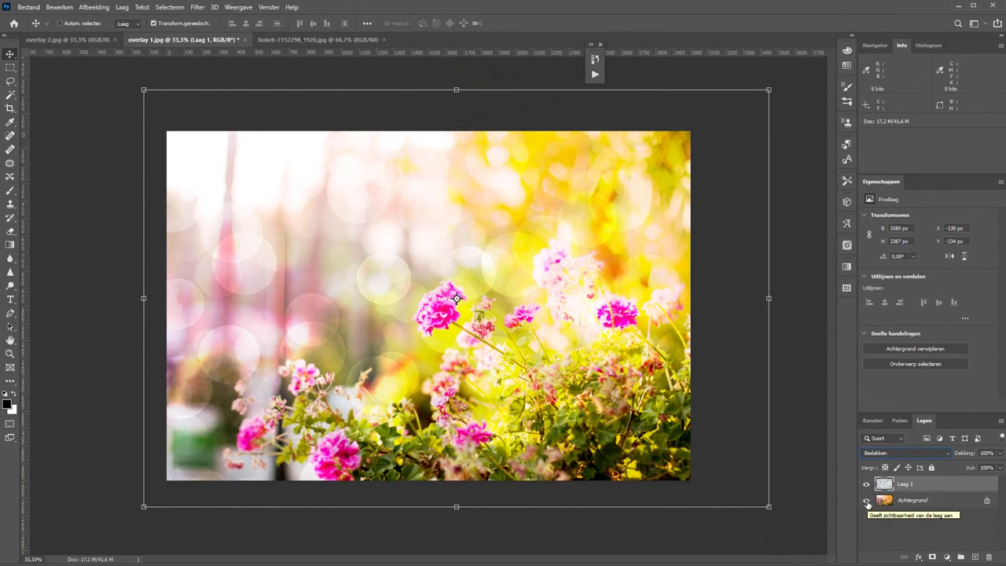
left_click(904, 453)
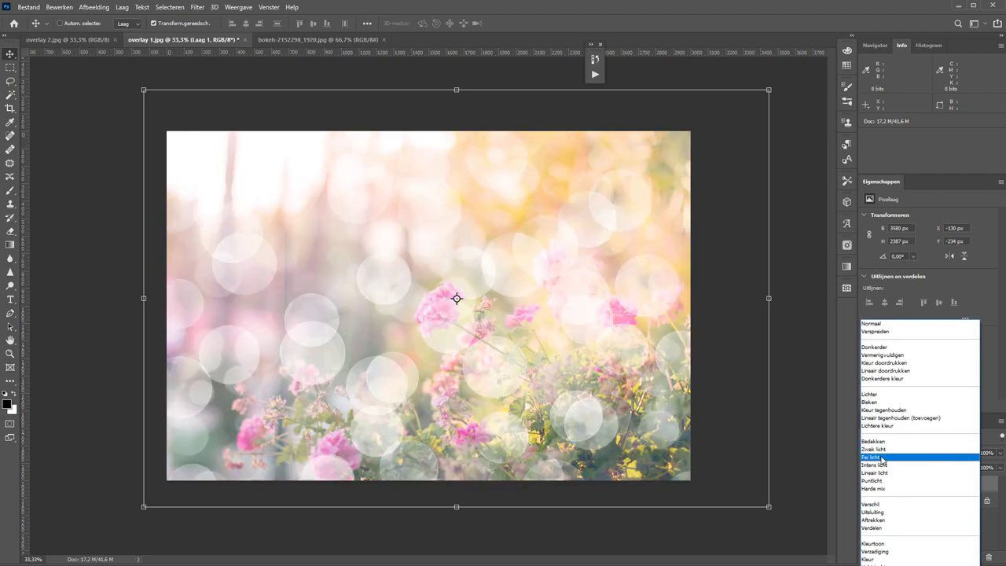
left_click(885, 451)
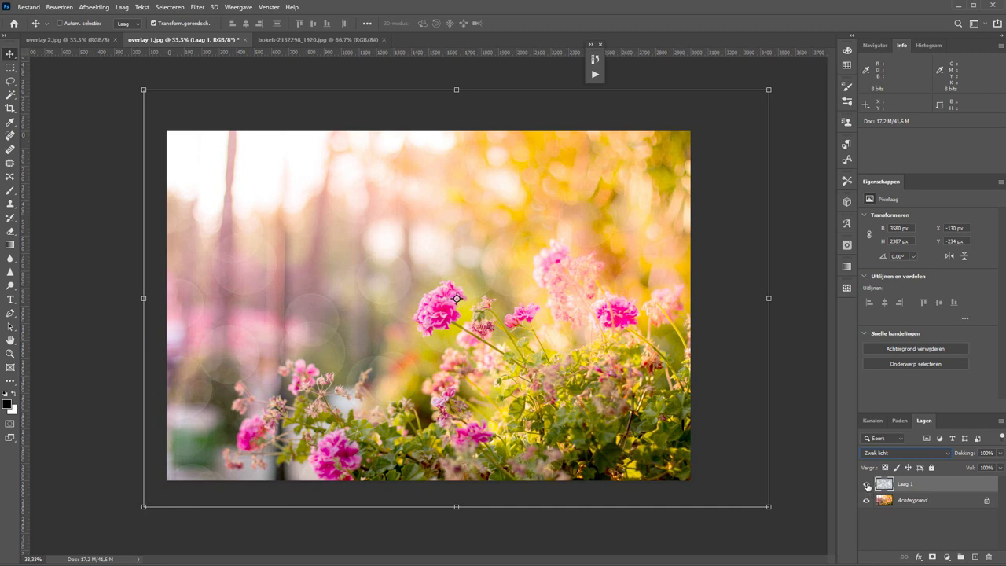
Toggle the bokeh layer's visibility to compare, then hide the Achtergrond flower layer.
left_click(867, 485)
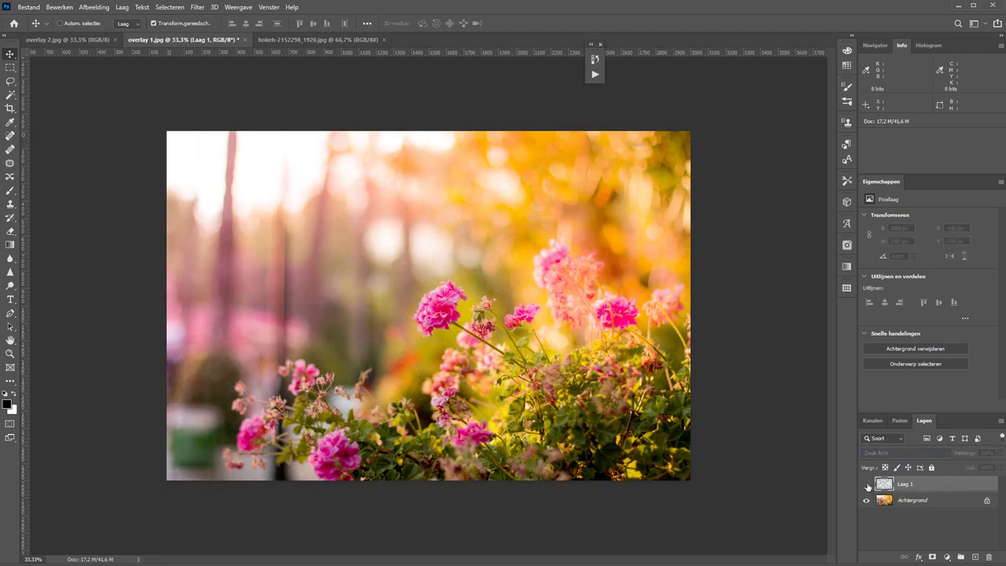
left_click(867, 485)
left_click(866, 485)
left_click(867, 485)
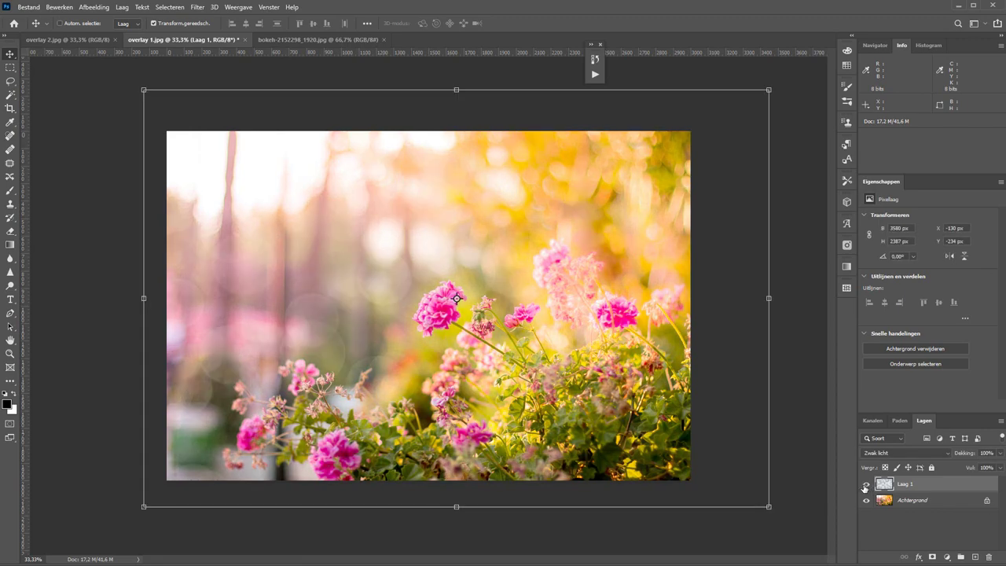
left_click(868, 501)
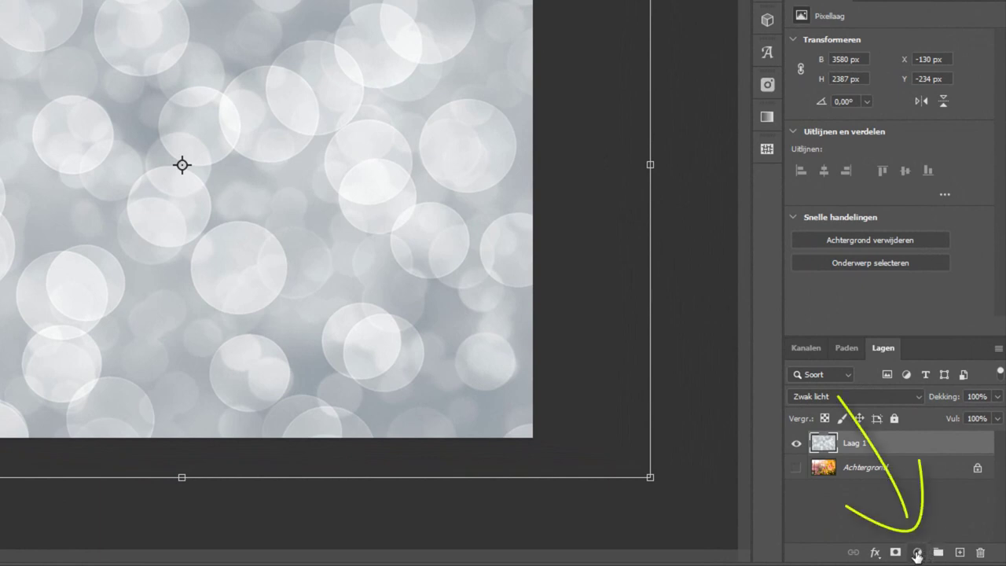
Add a Niveaus levels adjustment with midtones at 0,65 and show Achtergrond again.
left_click(917, 552)
left_click(907, 338)
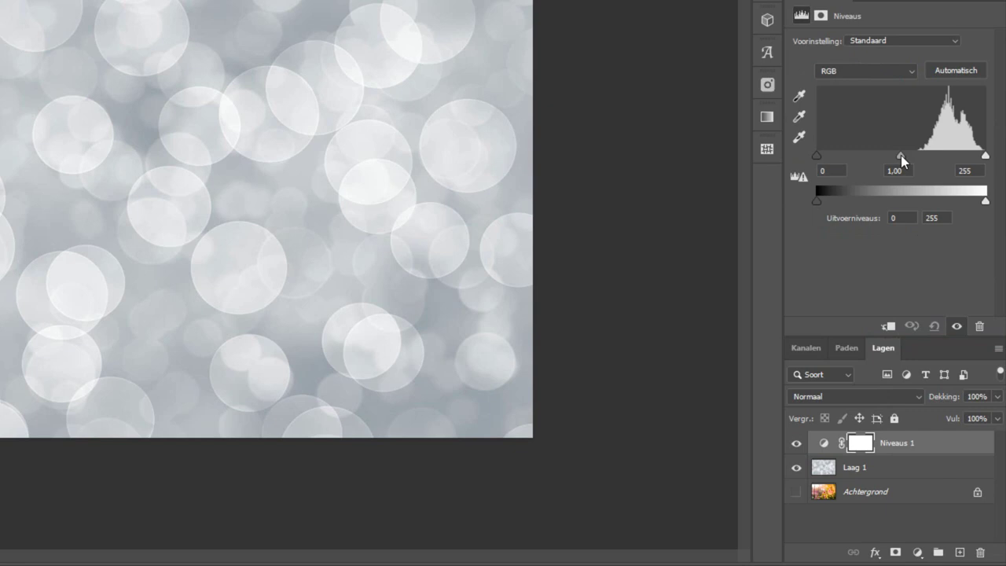
left_click_drag(900, 155, 928, 159)
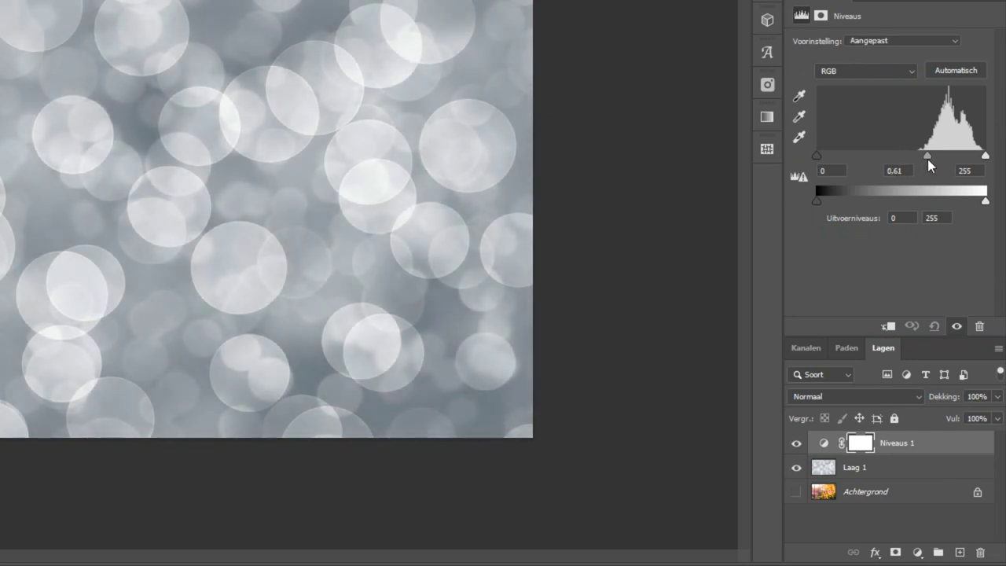
left_click_drag(926, 159, 924, 160)
left_click(797, 491)
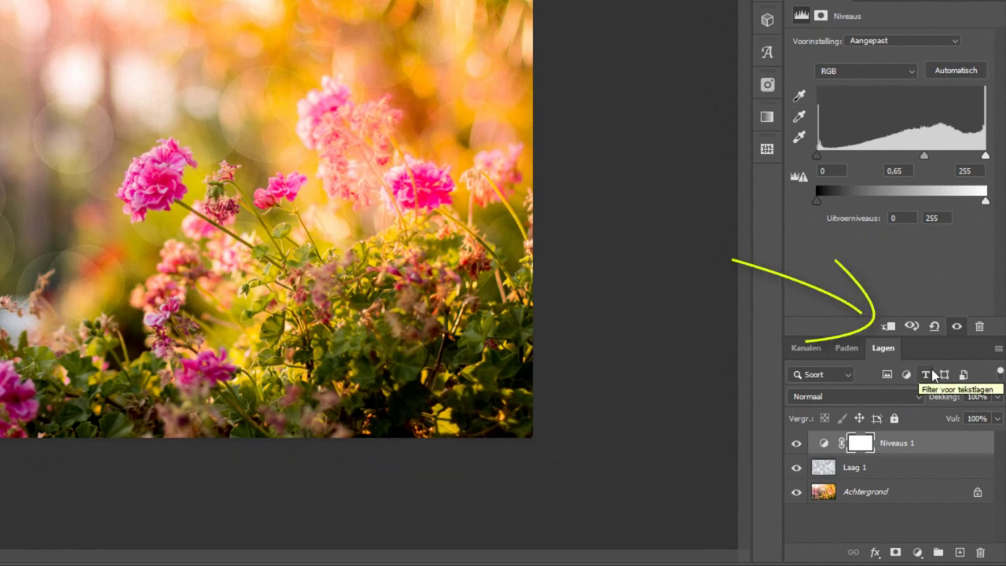
Clip Niveaus 1 to Laag 1 and add a white layer mask to the bokeh layer.
left_click_drag(940, 456, 934, 458)
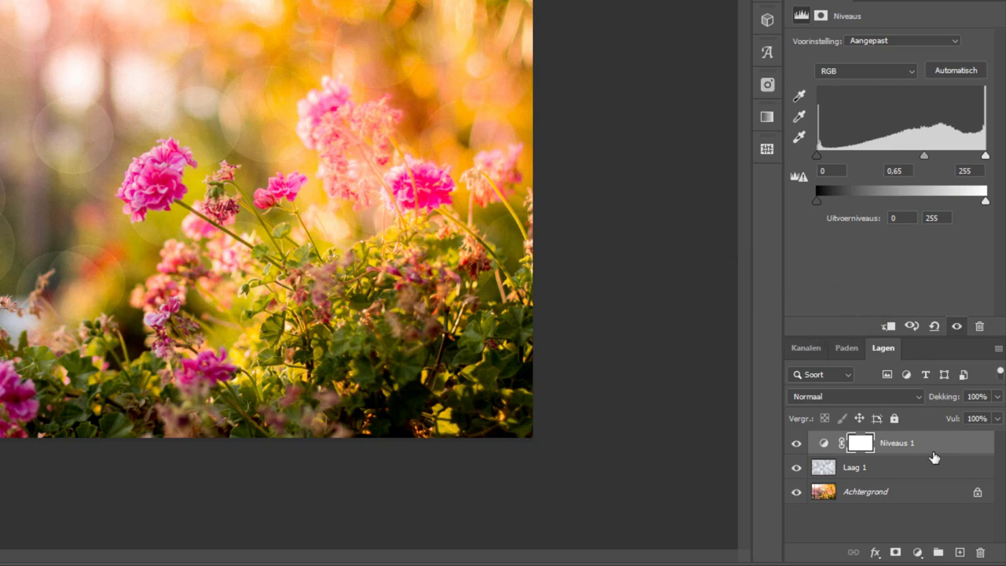
left_click(934, 453, "alt")
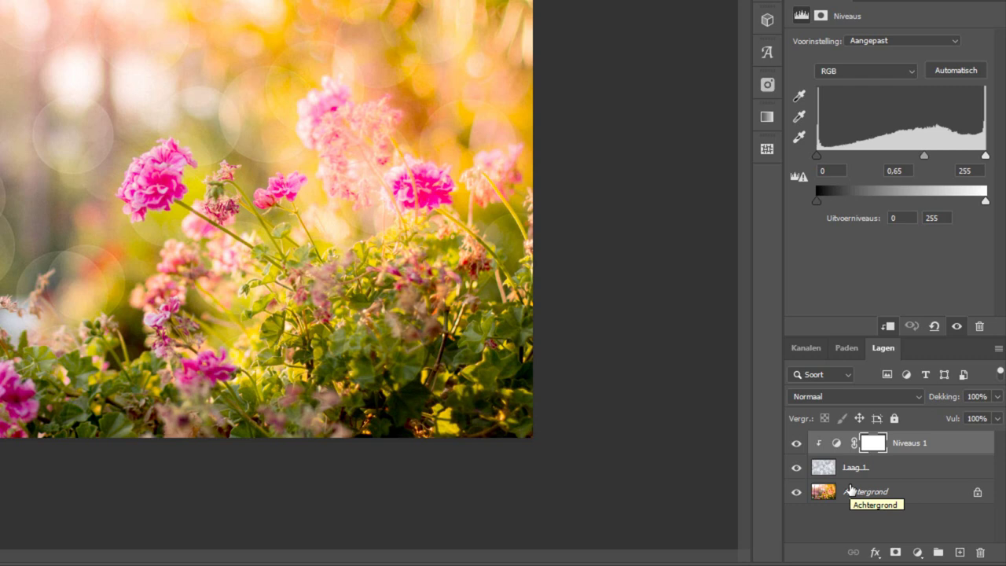
left_click(884, 472)
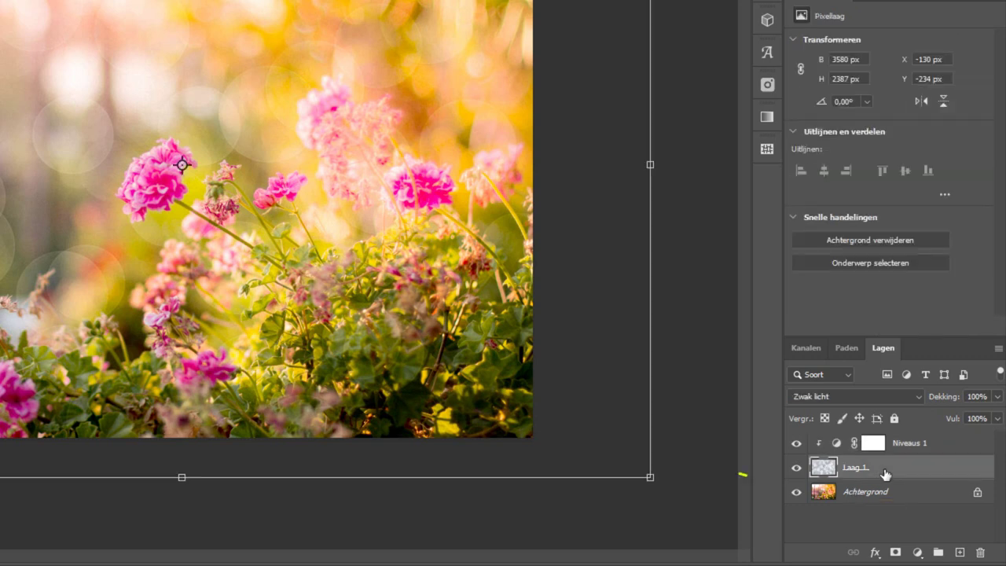
left_click(896, 553)
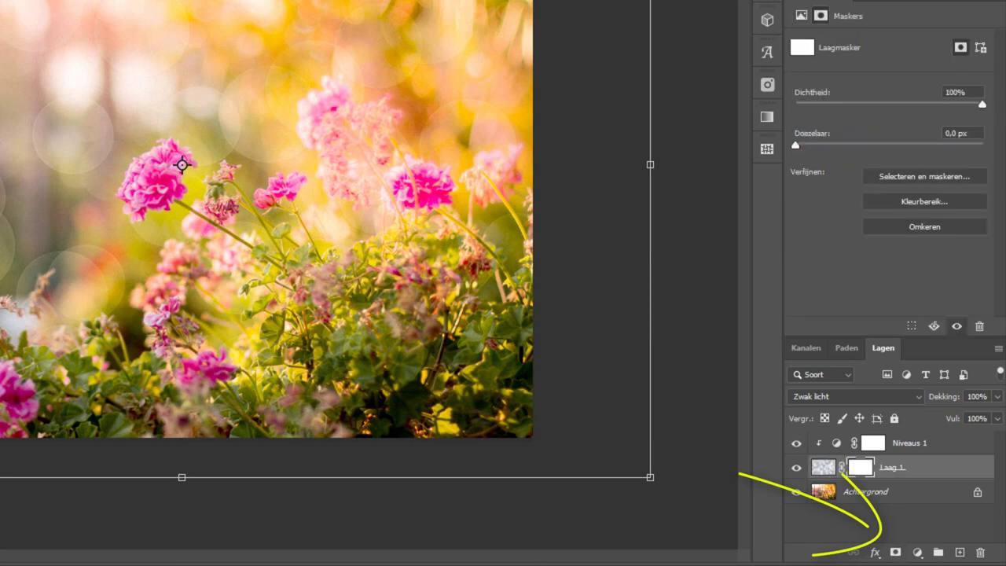
Paint black on Laag 1's mask over the lower-right flowers, checking the mask on its own.
key("b")
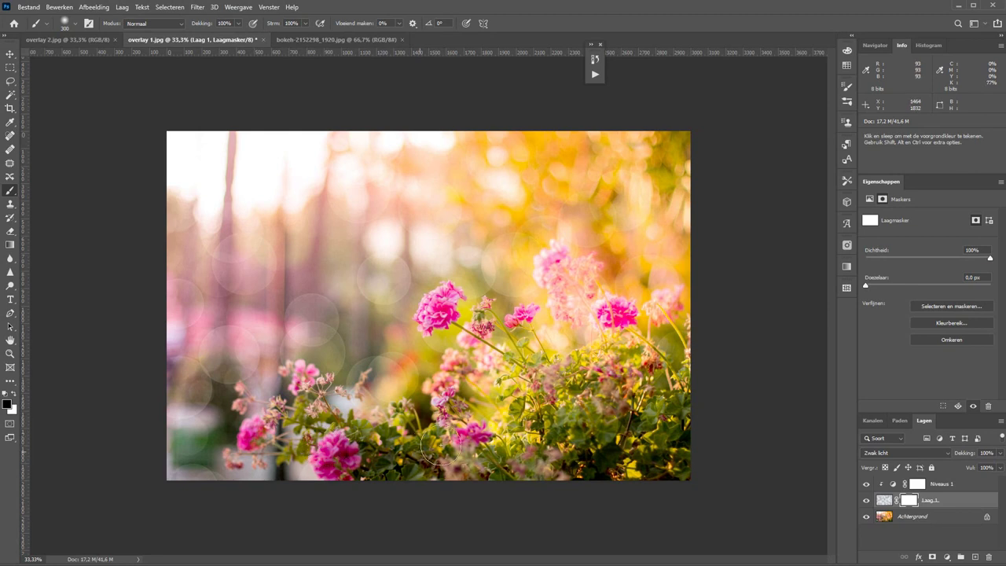
mouse_move(437, 448)
left_mouse_down()
mouse_move(550, 409)
mouse_move(628, 338)
mouse_move(673, 360)
left_mouse_up()
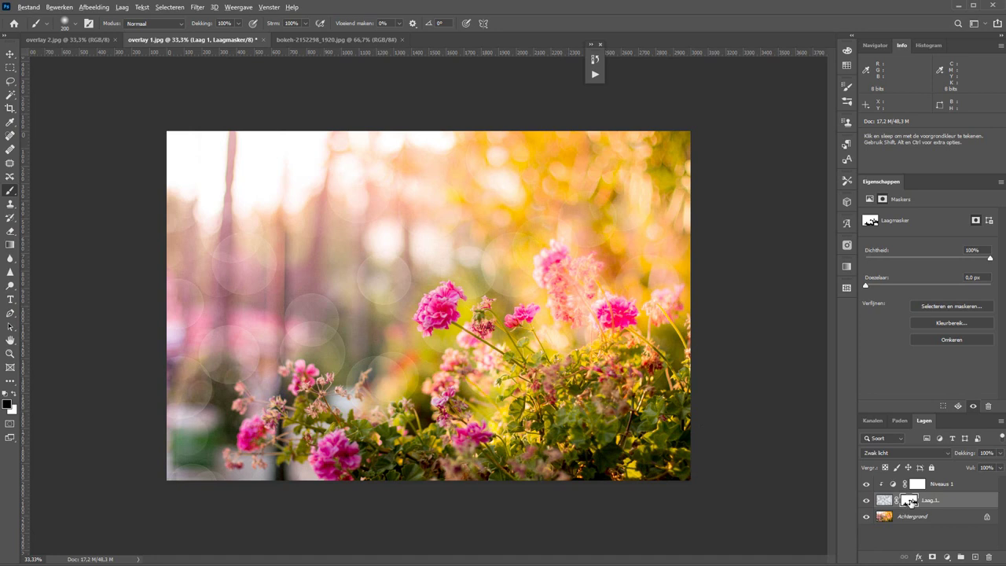
left_click(909, 502, "alt")
mouse_move(621, 428)
left_mouse_down()
mouse_move(577, 434)
mouse_move(566, 408)
mouse_move(675, 417)
mouse_move(665, 472)
mouse_move(656, 444)
mouse_move(607, 475)
left_mouse_up()
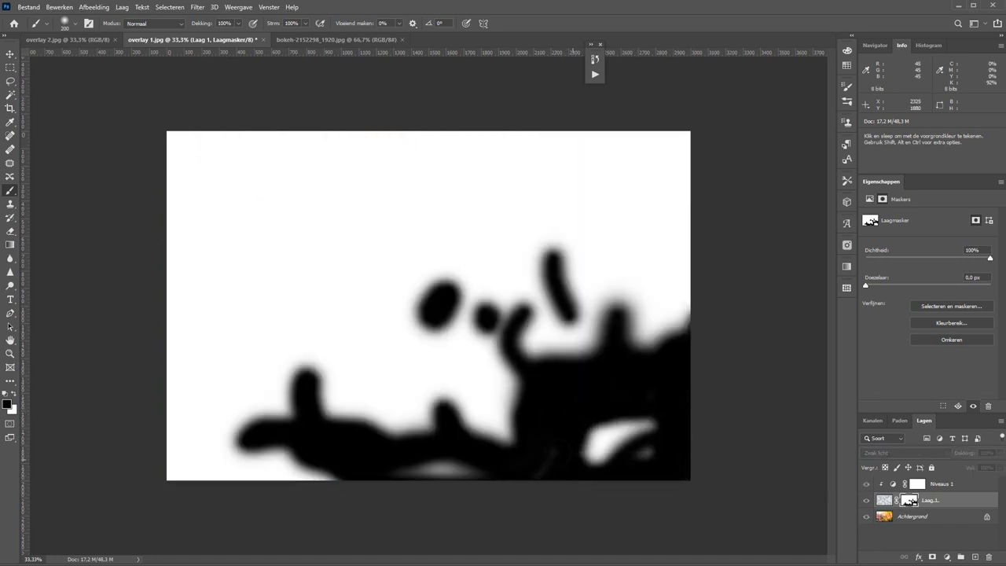
mouse_move(555, 455)
left_mouse_down()
mouse_move(645, 452)
mouse_move(629, 432)
mouse_move(408, 470)
mouse_move(471, 465)
left_mouse_up()
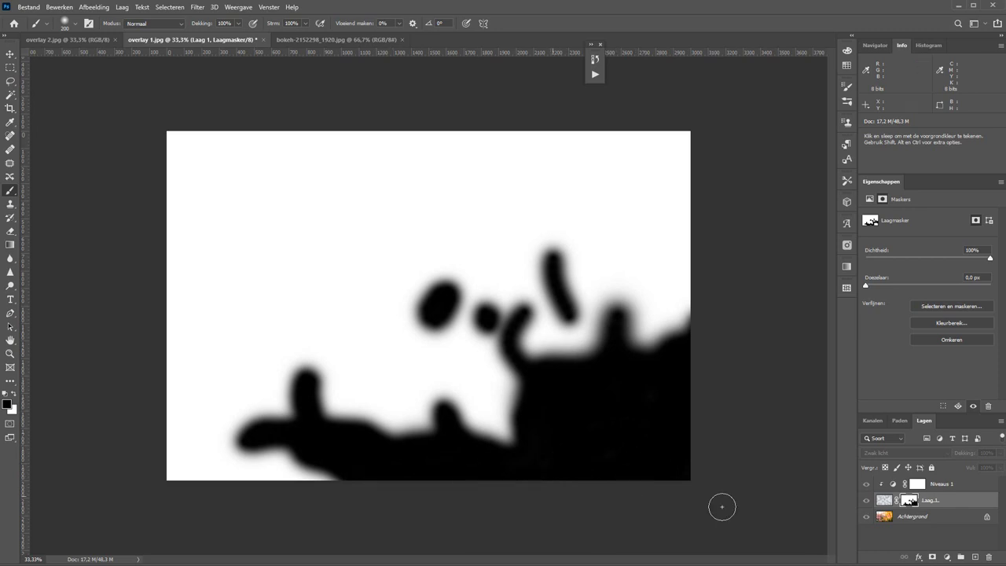
Return to the composite view and toggle Laag 1 on and off to compare.
left_click(866, 502)
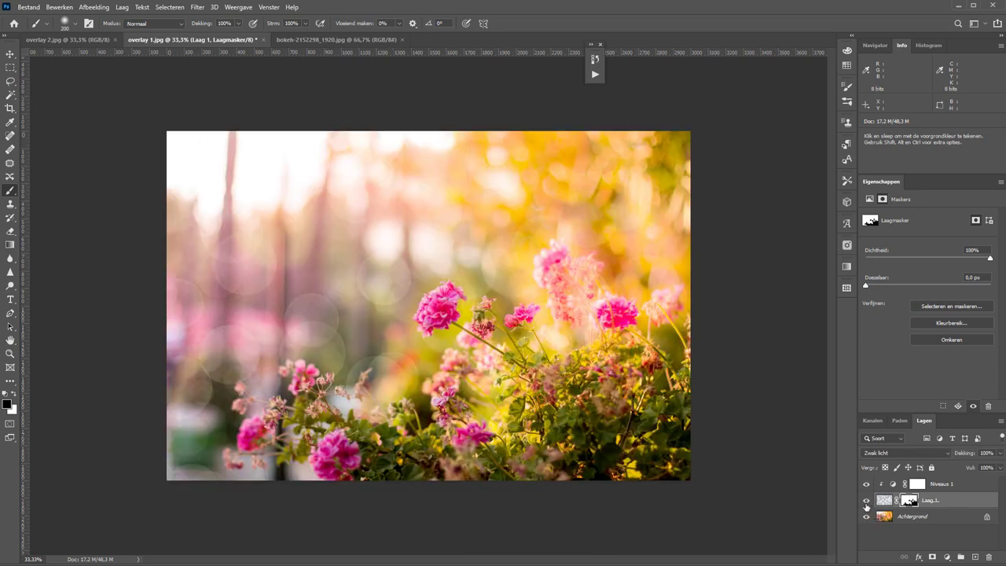
left_click(866, 501)
left_click(867, 502)
left_click(866, 502)
left_click(866, 502)
left_click(866, 502)
left_click(866, 501)
Close overlay 1.jpg without saving, and close the bokeh document.
left_click(264, 40)
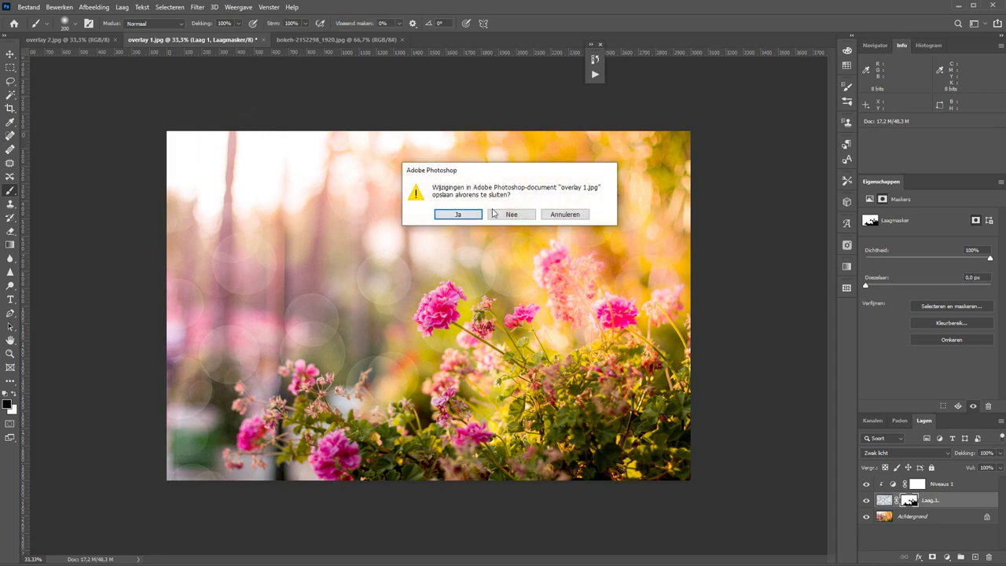
left_click(511, 213)
left_click(253, 39)
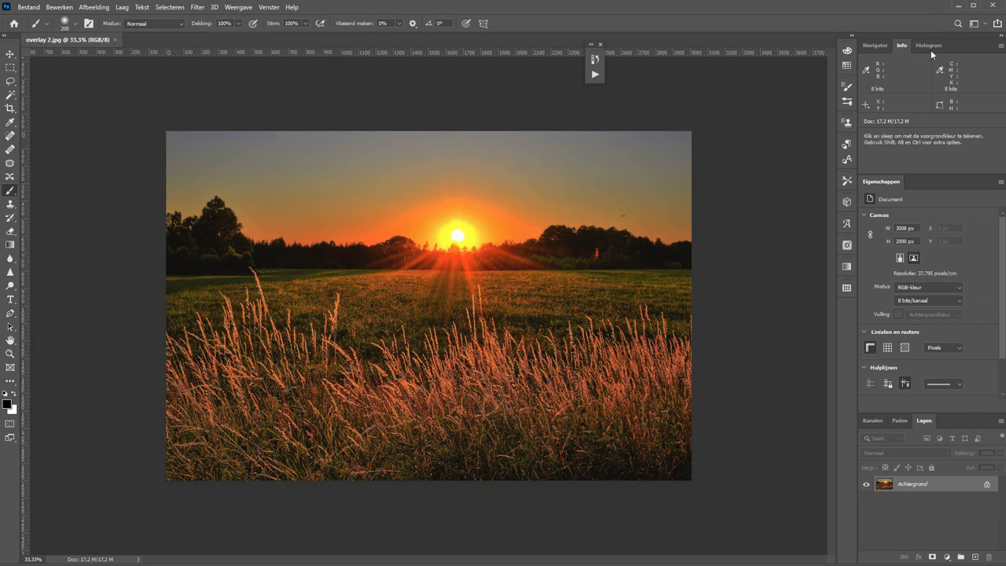
Drag flare.jpg from the desktop onto the overlay 2.jpg sunset photo.
left_click(958, 6)
left_click_drag(87, 314, 416, 497)
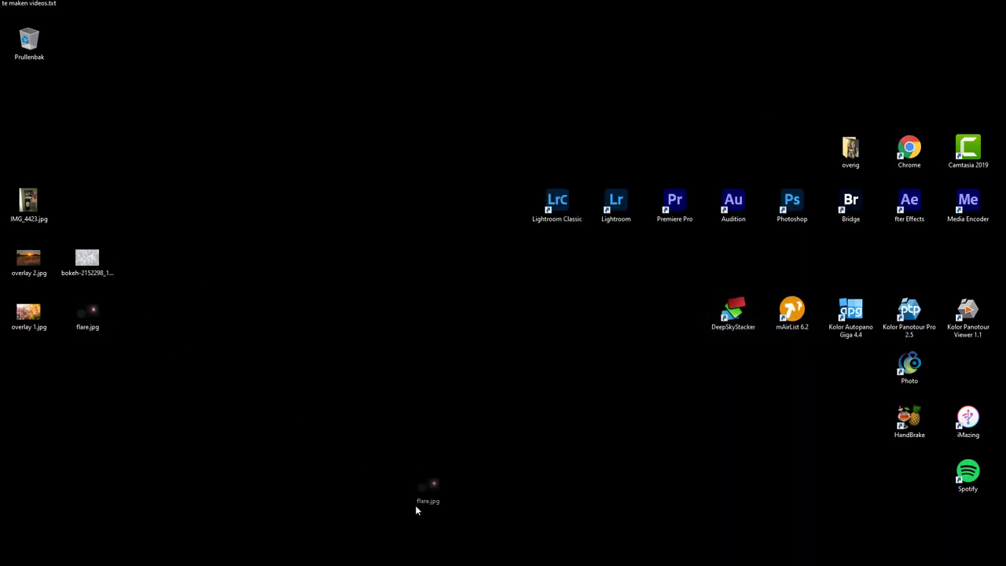
mouse_move(440, 562)
left_mouse_down()
mouse_move(452, 325)
mouse_move(422, 324)
left_mouse_up()
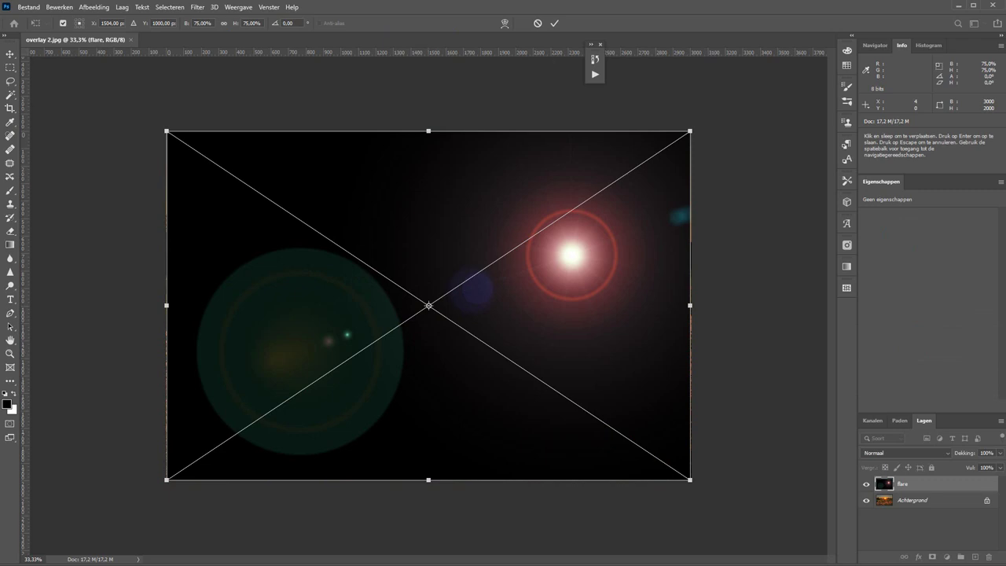
Commit the placed flare layer and lower its opacity to 66%.
key("Return")
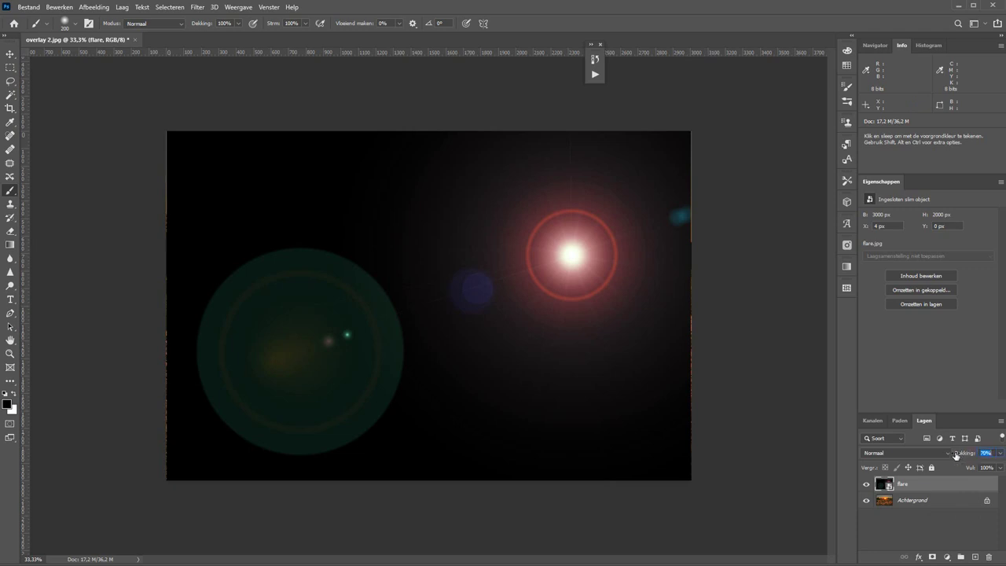
mouse_move(965, 454)
left_mouse_down()
mouse_move(948, 456)
mouse_move(962, 458)
left_mouse_up()
key("Return")
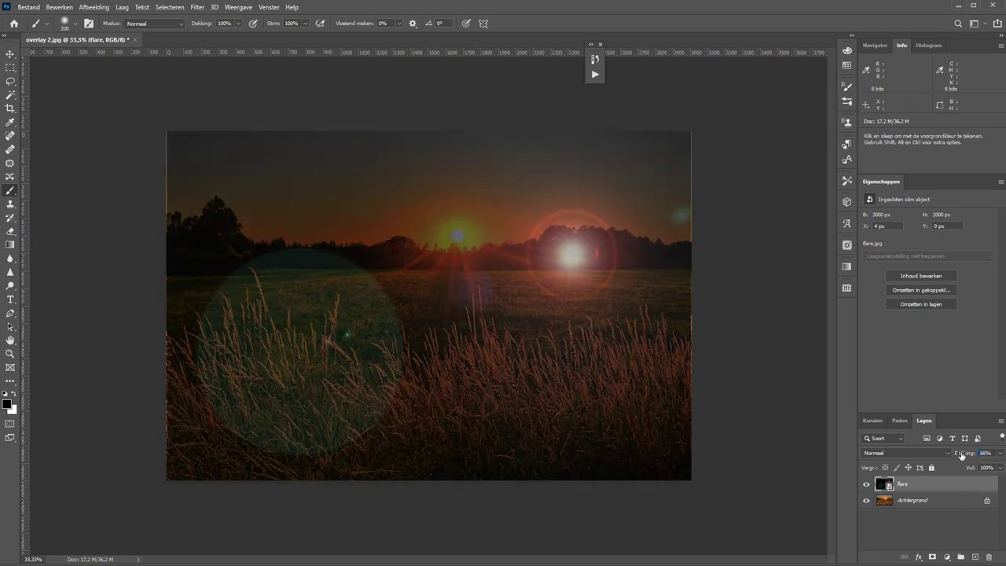
left_click_drag(382, 165, 512, 220)
left_click_drag(485, 167, 455, 248)
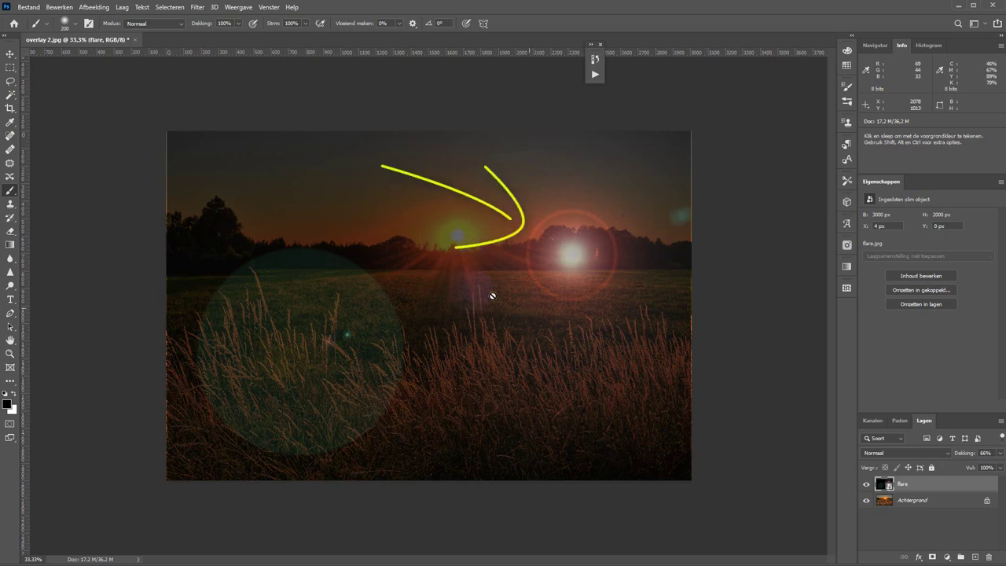
Move the flare's bright spot over the sun and set the transform pivot at X 1674,73, Y 595,15.
left_click(9, 55)
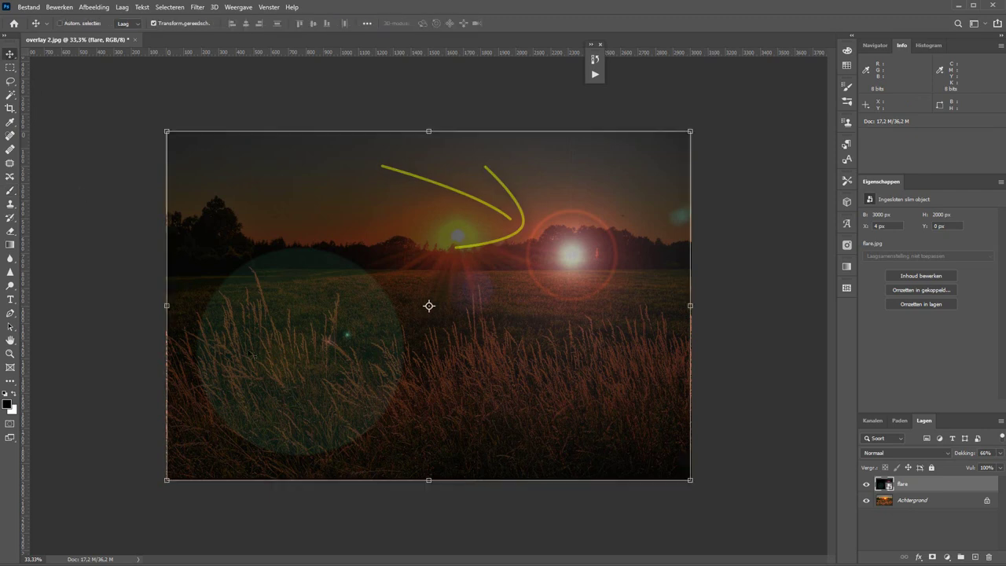
left_click_drag(583, 388, 475, 369)
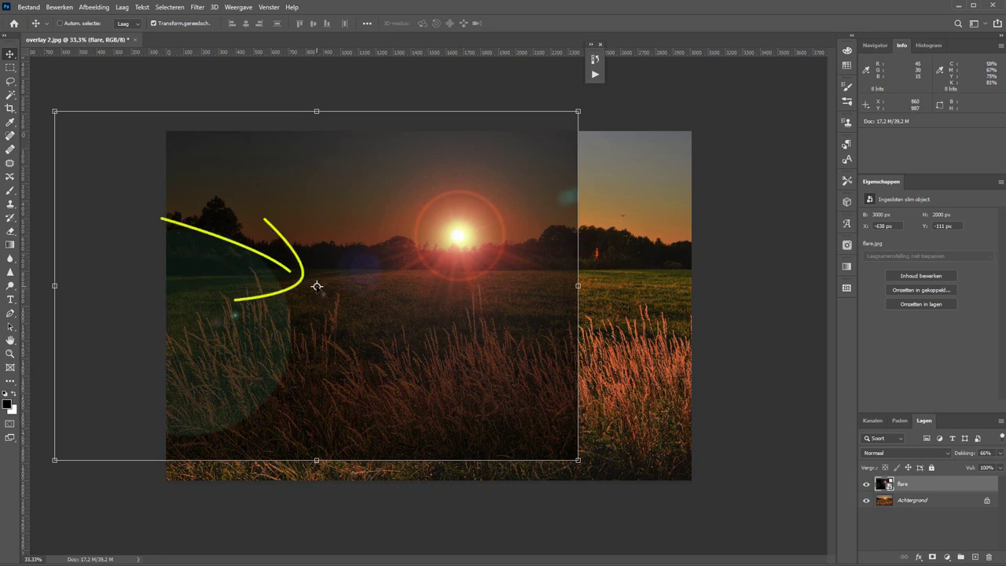
left_click_drag(317, 287, 461, 237)
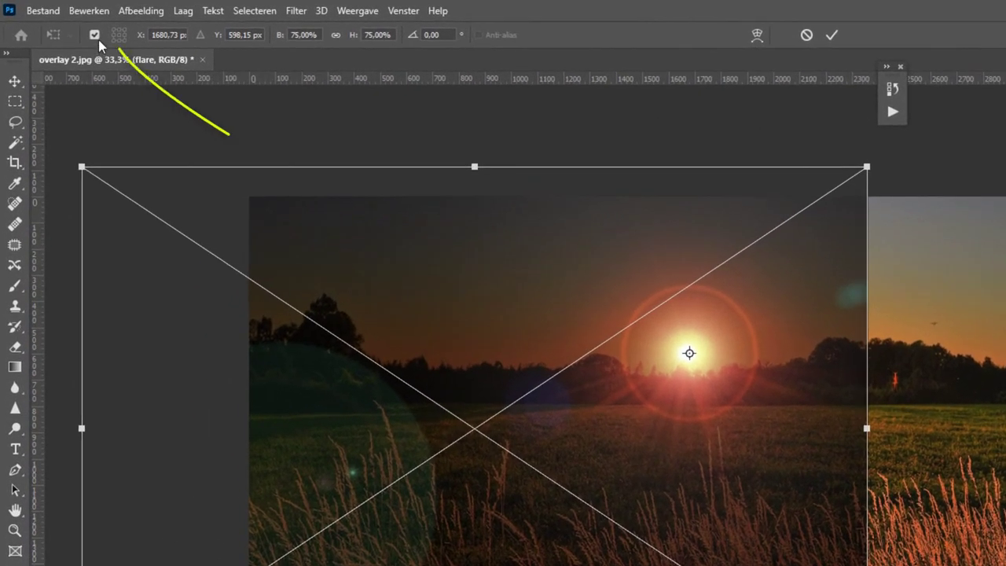
left_click(94, 34)
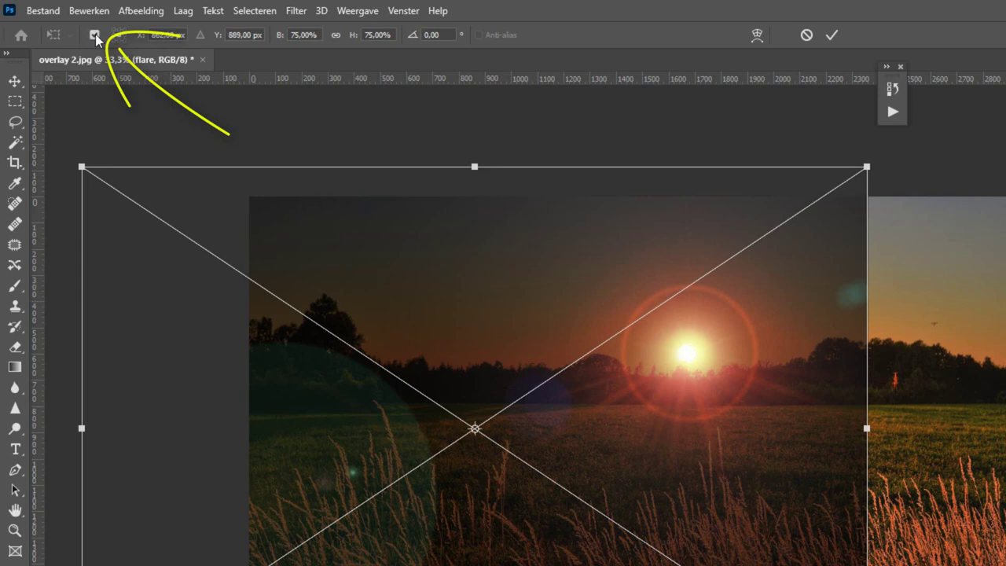
left_click(94, 35)
mouse_move(475, 428)
left_mouse_down()
mouse_move(634, 395)
mouse_move(688, 356)
left_mouse_up()
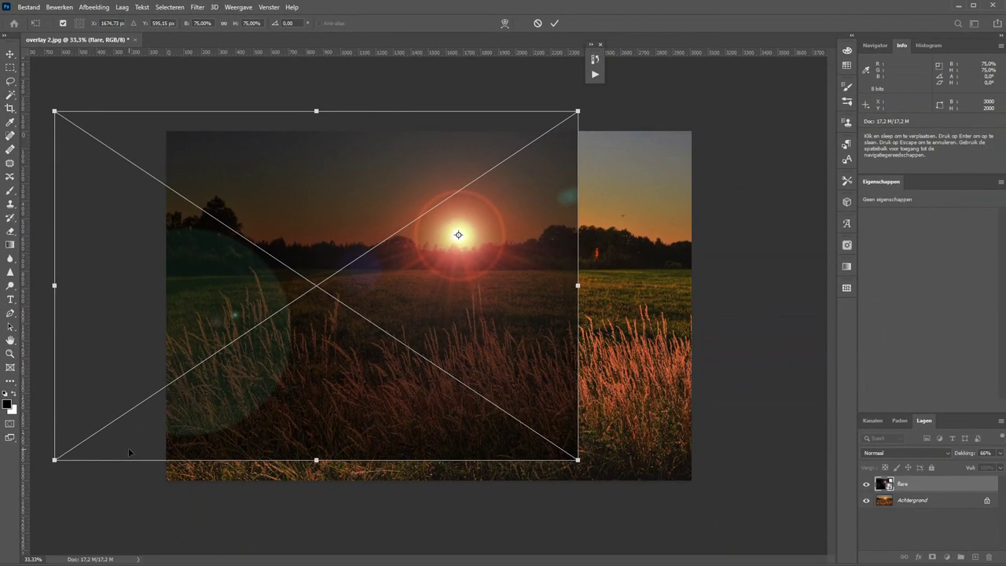
Rotate the flare to −105° and scale it to 2345 × 2958 px around the sun, then restore 100% opacity.
mouse_move(54, 459)
left_mouse_down()
mouse_move(209, 355)
mouse_move(90, 443)
mouse_move(107, 476)
mouse_move(117, 422)
mouse_move(221, 359)
mouse_move(74, 449)
mouse_move(193, 384)
mouse_move(369, 519)
mouse_move(599, 483)
mouse_move(670, 453)
mouse_move(736, 521)
left_mouse_up()
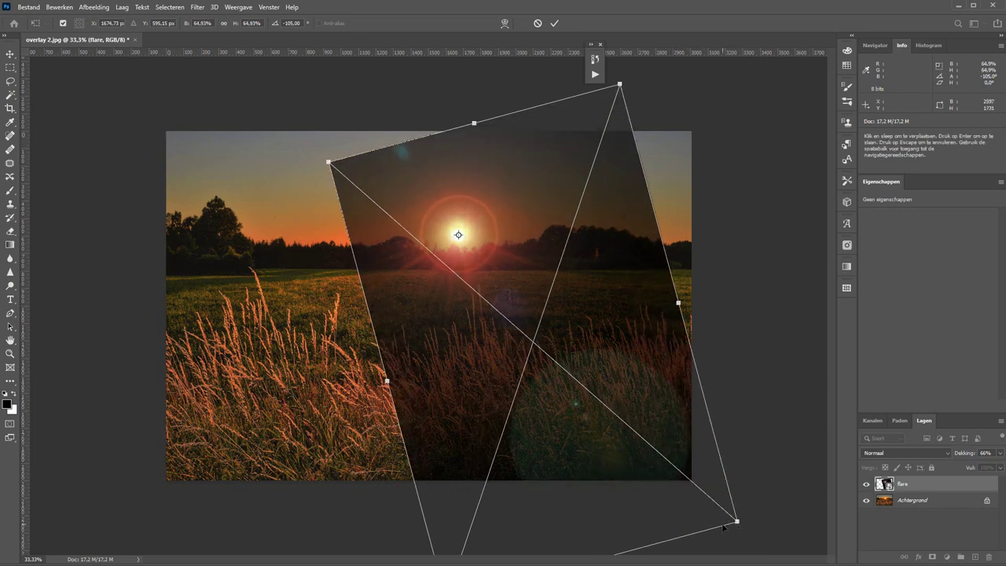
key("Return")
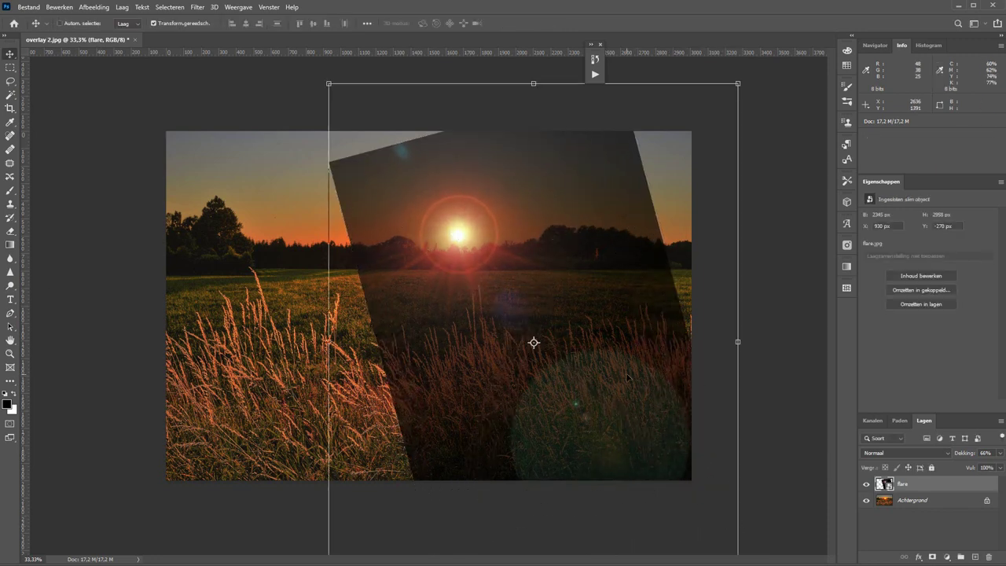
key("0")
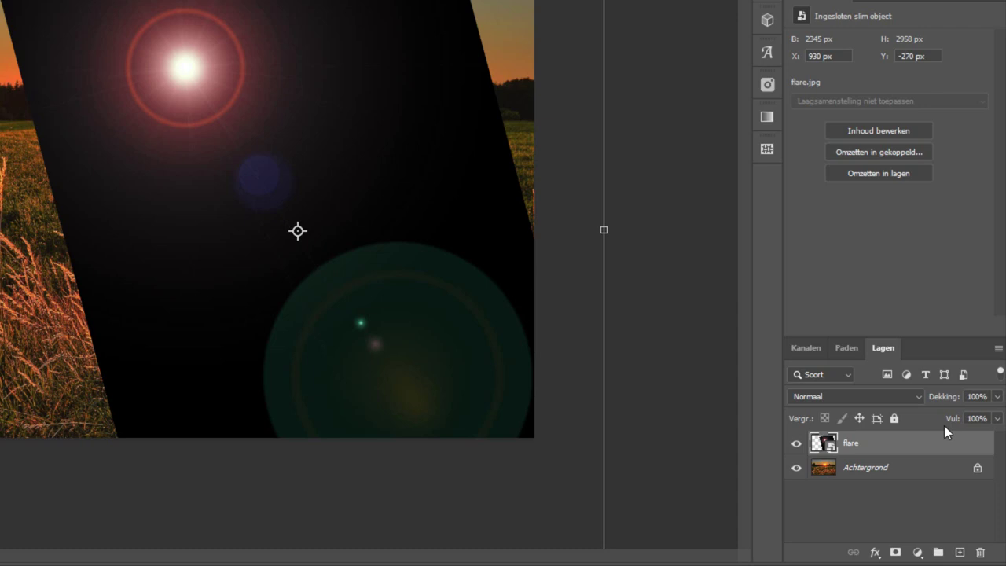
Set the flare layer's blend mode to Lichter (Lighten) so only its bright rays show.
left_click(867, 396)
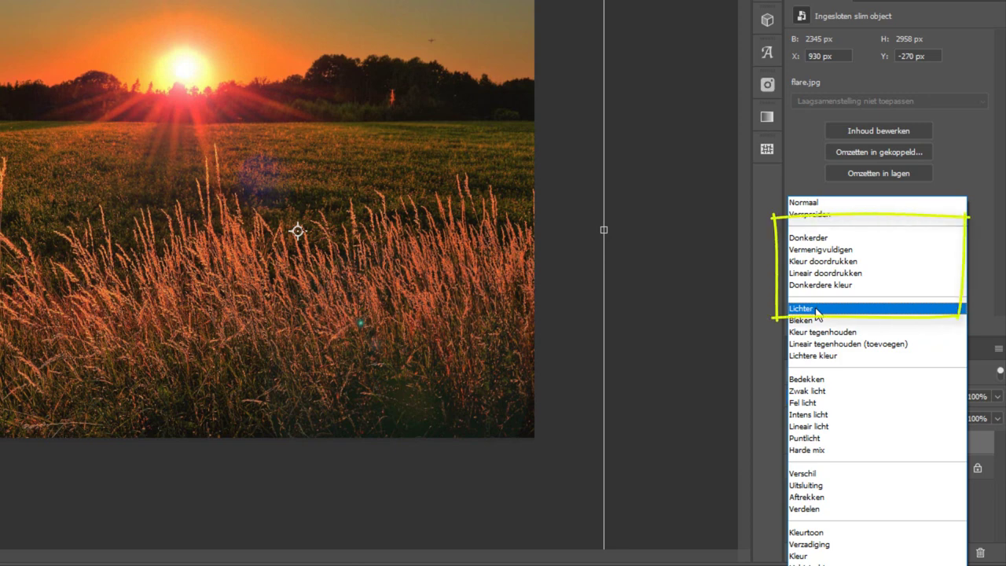
left_click(818, 312)
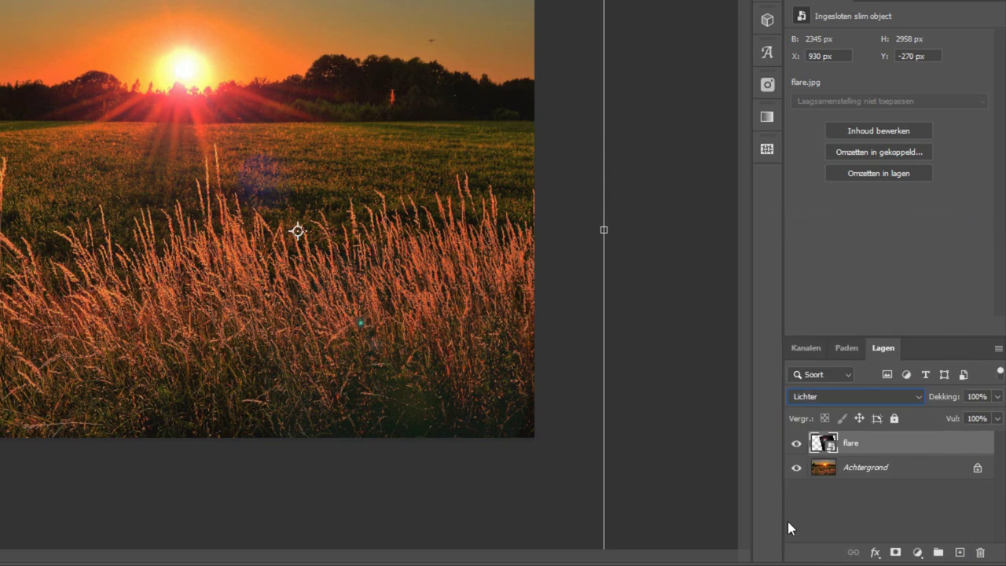
left_click(797, 444)
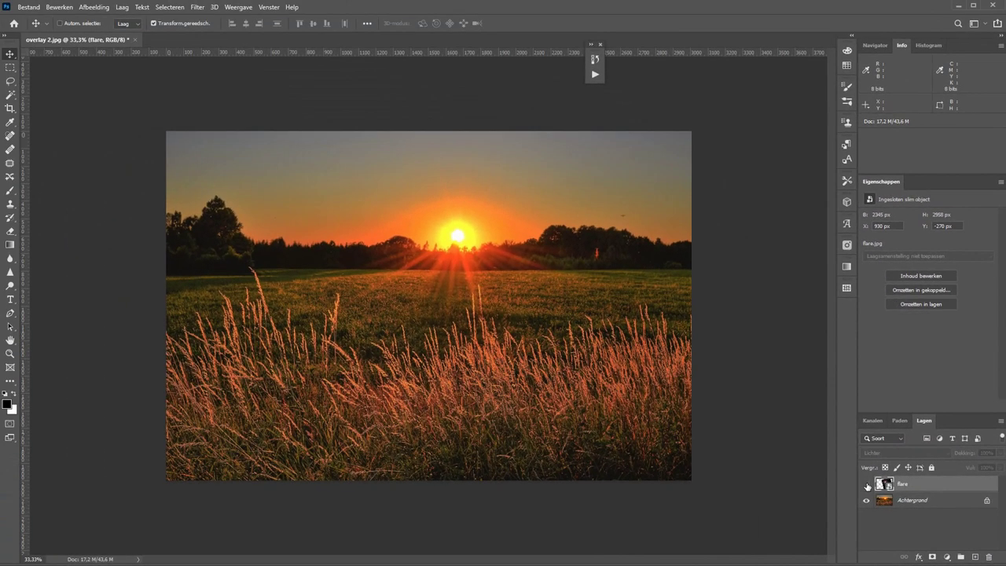
left_click(867, 485)
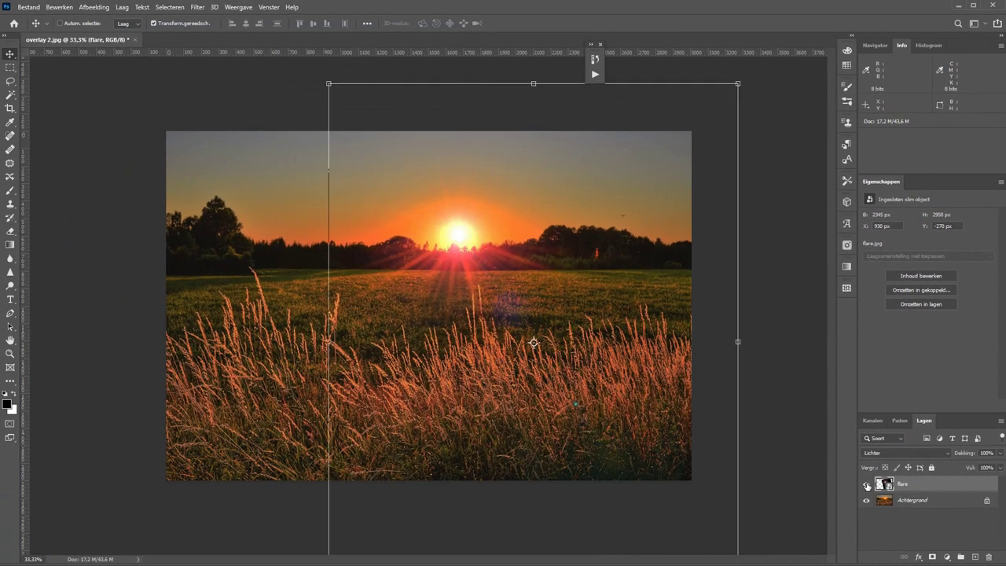
left_click(867, 485)
left_click(867, 485)
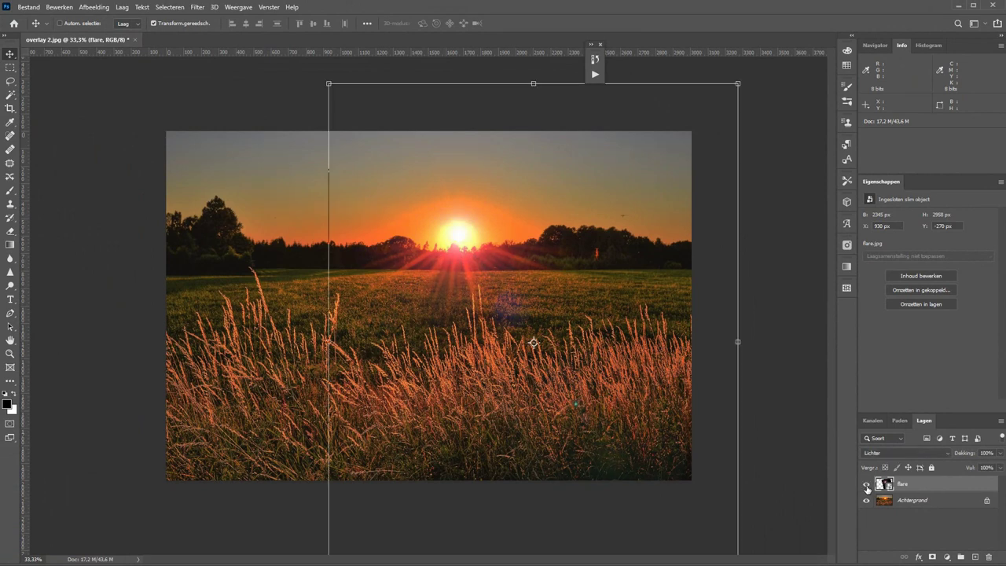